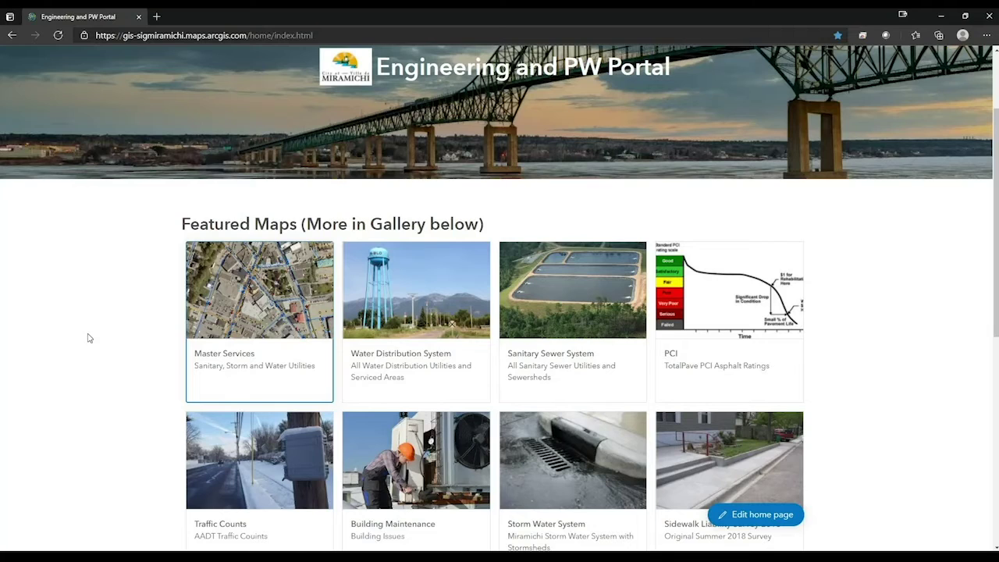
# - Open the Master Services web map from the portal's featured maps and examine the utilities along the river's west bank
pyautogui.click(285, 296)
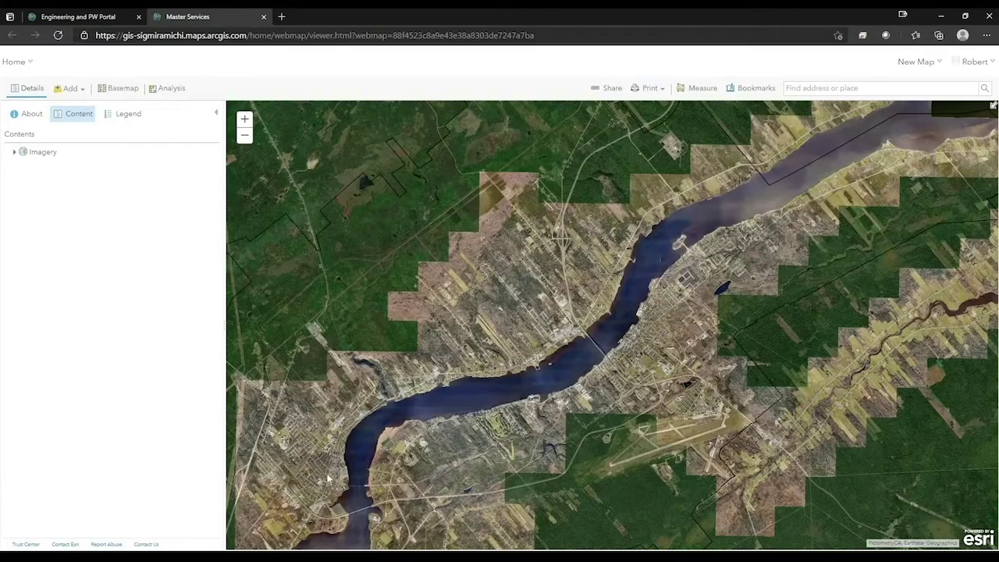
pyautogui.scroll(3, 328, 478)
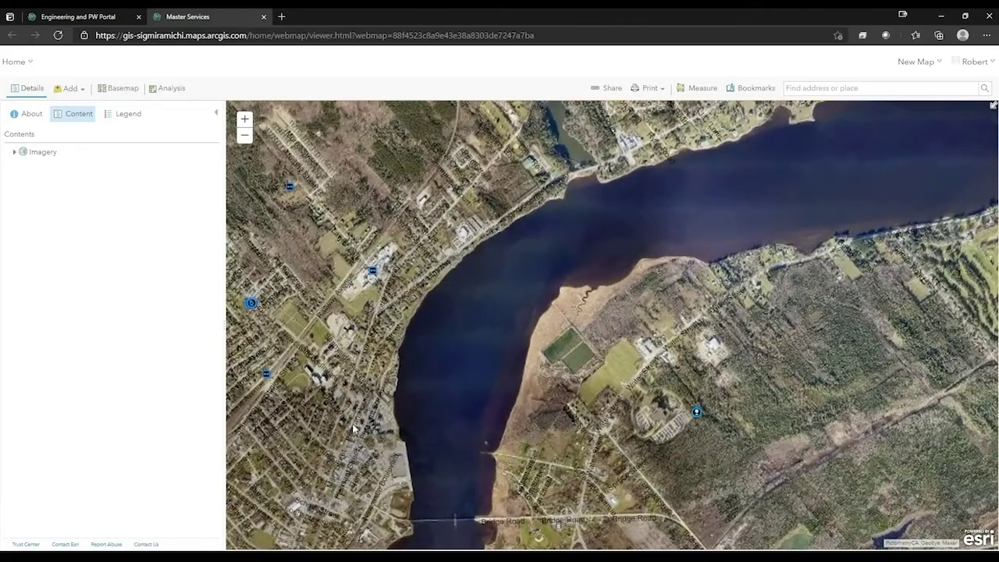
pyautogui.scroll(3, 353, 428)
pyautogui.scroll(4, 402, 407)
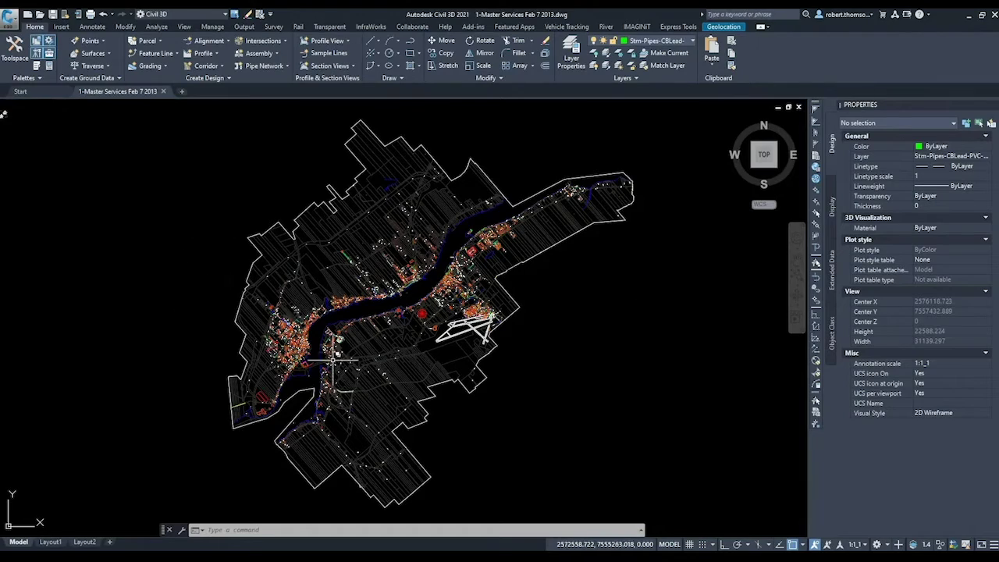
# - In the Civil 3D master services drawing, examine the water, sanitary and storm pipes around Newcastle Blvd and Pleasant Street
pyautogui.scroll(10, 313, 347)
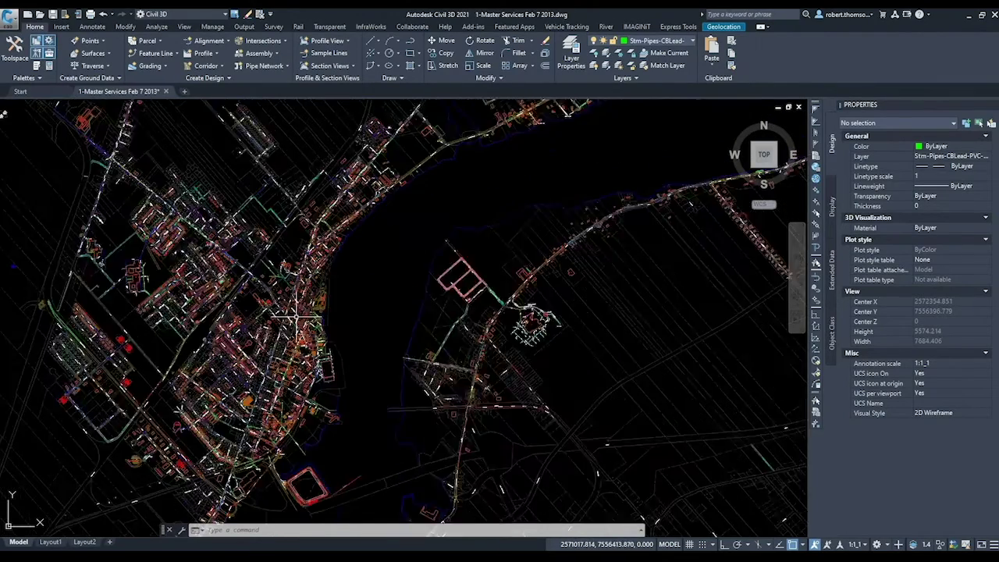
pyautogui.scroll(6, 298, 320)
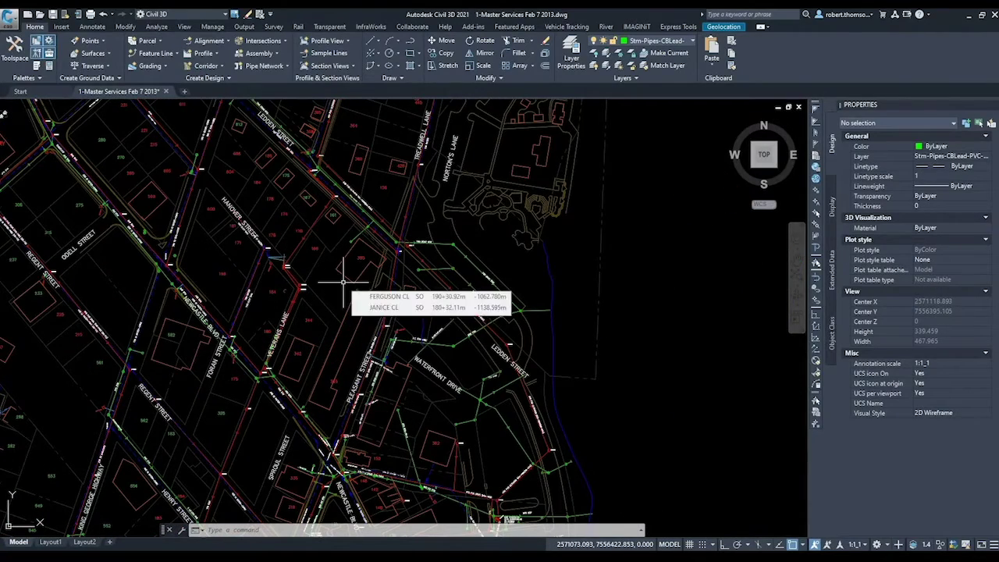
pyautogui.scroll(4, 371, 367)
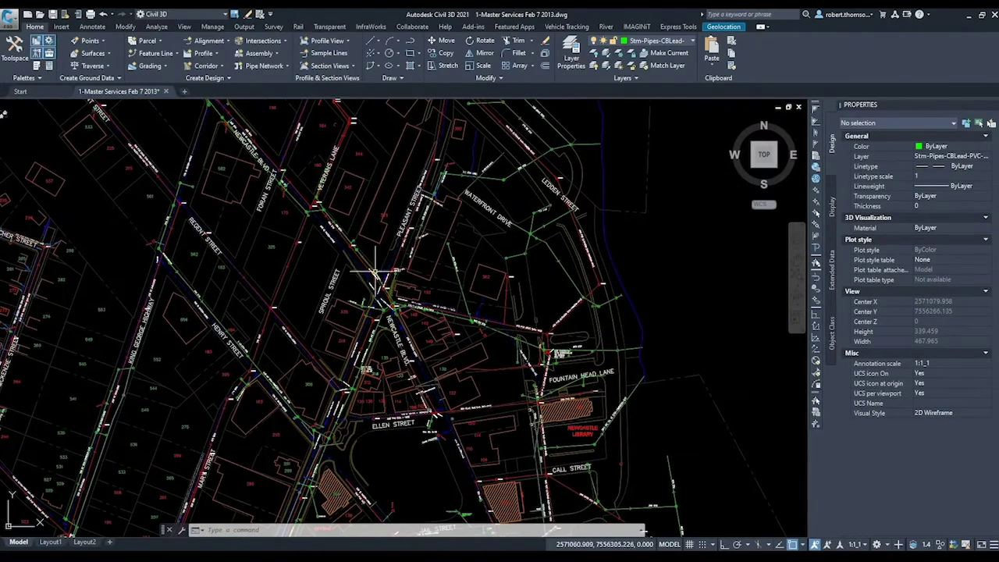
pyautogui.scroll(2, 375, 279)
pyautogui.scroll(4, 378, 291)
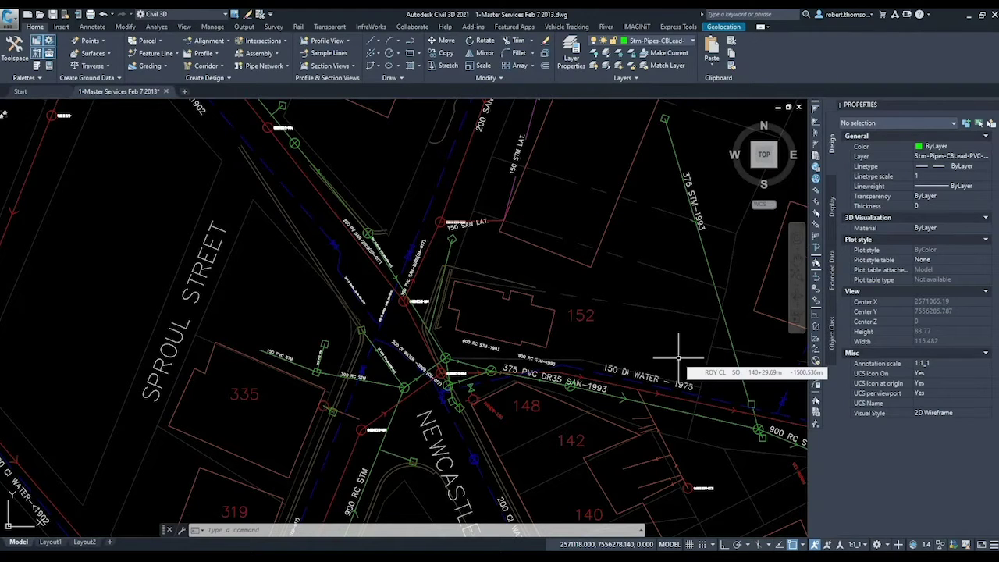
pyautogui.scroll(-8, 677, 358)
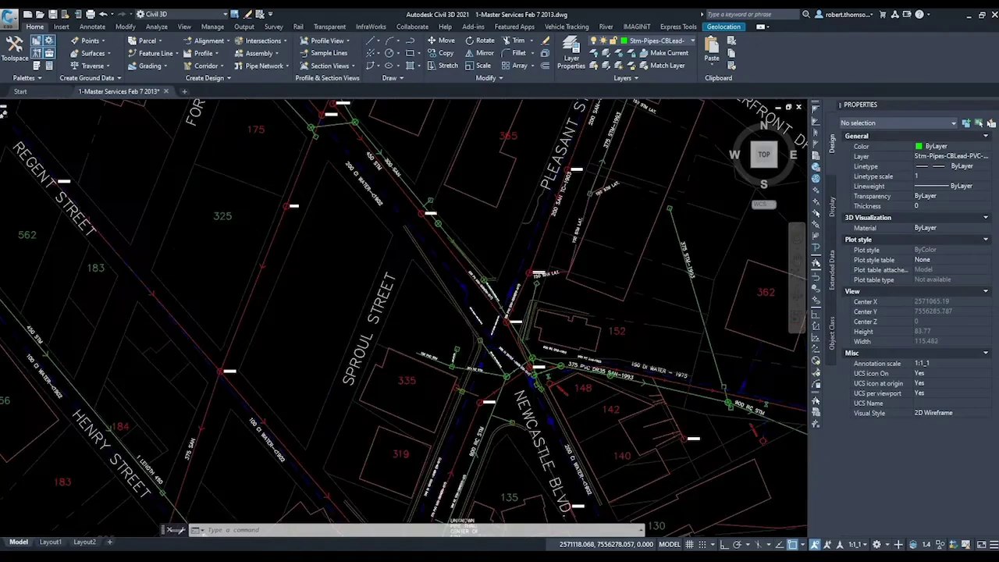
pyautogui.moveTo(726, 358); pyautogui.dragTo(578, 341)
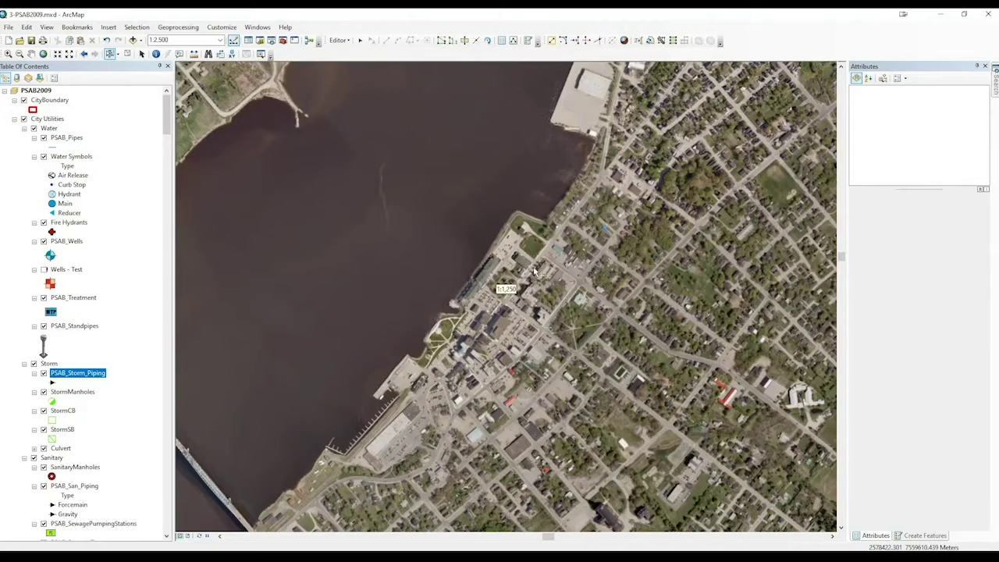
# - In the ArcMap PSAB2009 document, examine the Water Street utilities and view the attributes of the gravity sanitary pipe beside the pumping station
pyautogui.scroll(3, 544, 253)
pyautogui.scroll(3, 545, 252)
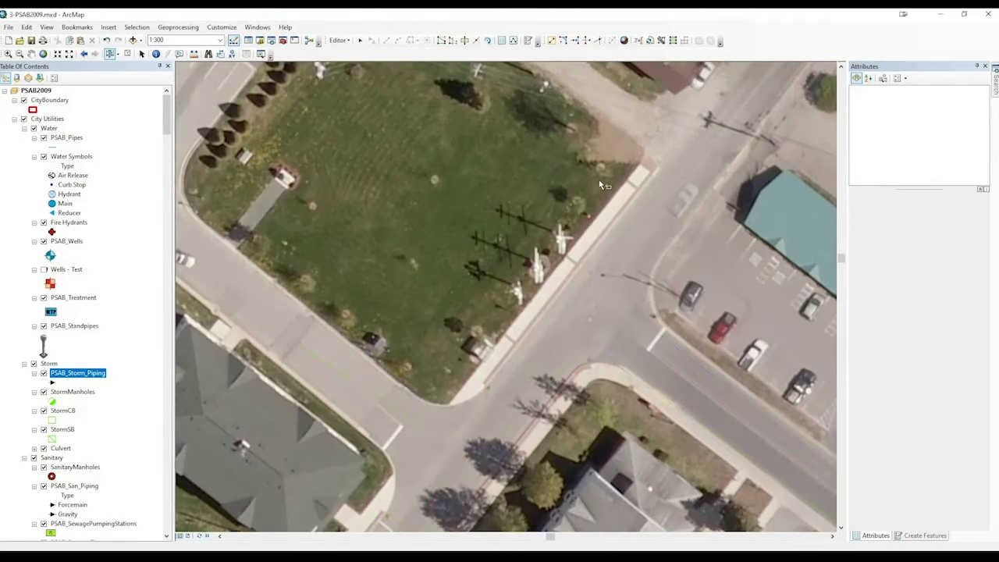
pyautogui.scroll(-1, 550, 308)
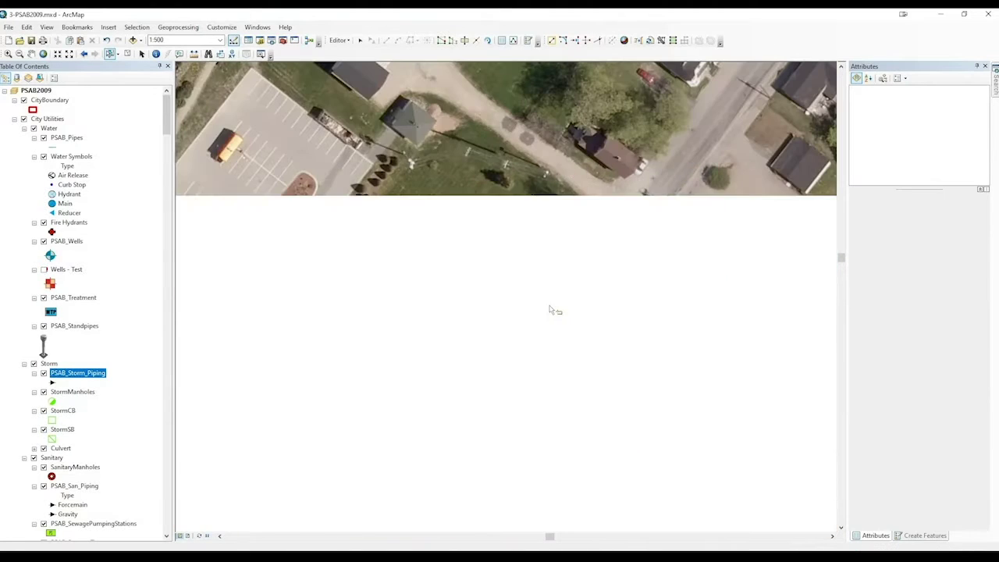
pyautogui.scroll(-1, 551, 303)
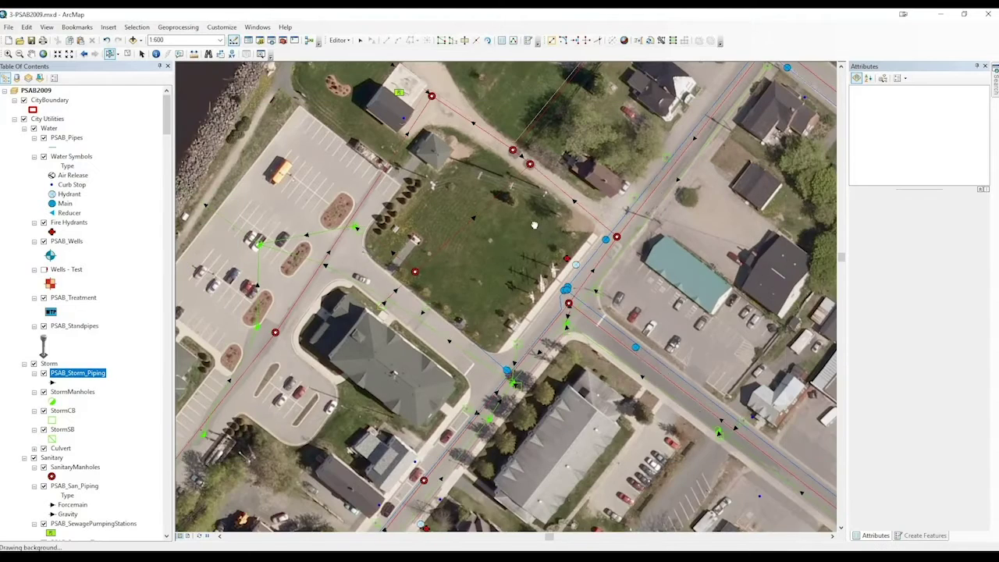
pyautogui.moveTo(536, 231); pyautogui.dragTo(521, 333)
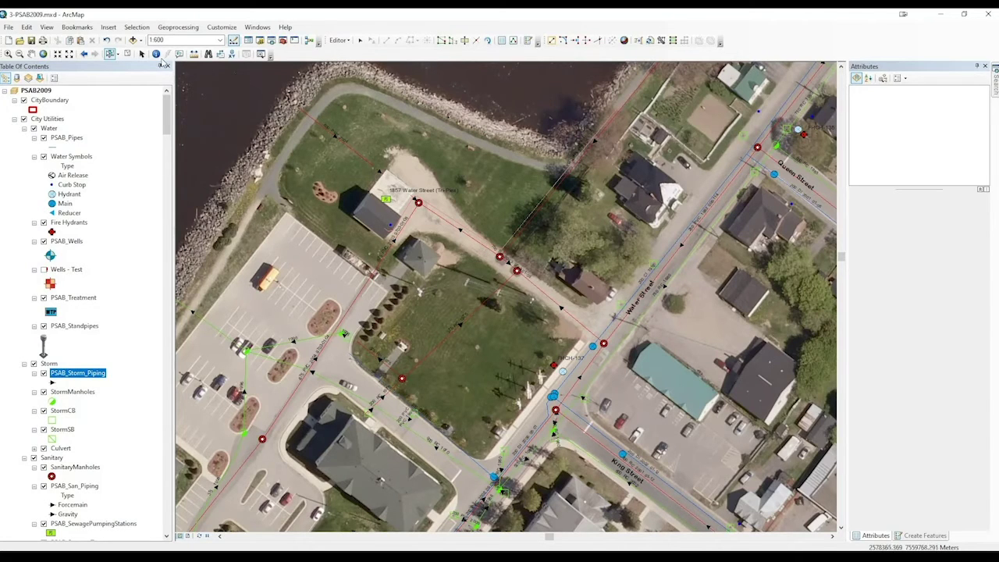
pyautogui.click(478, 246)
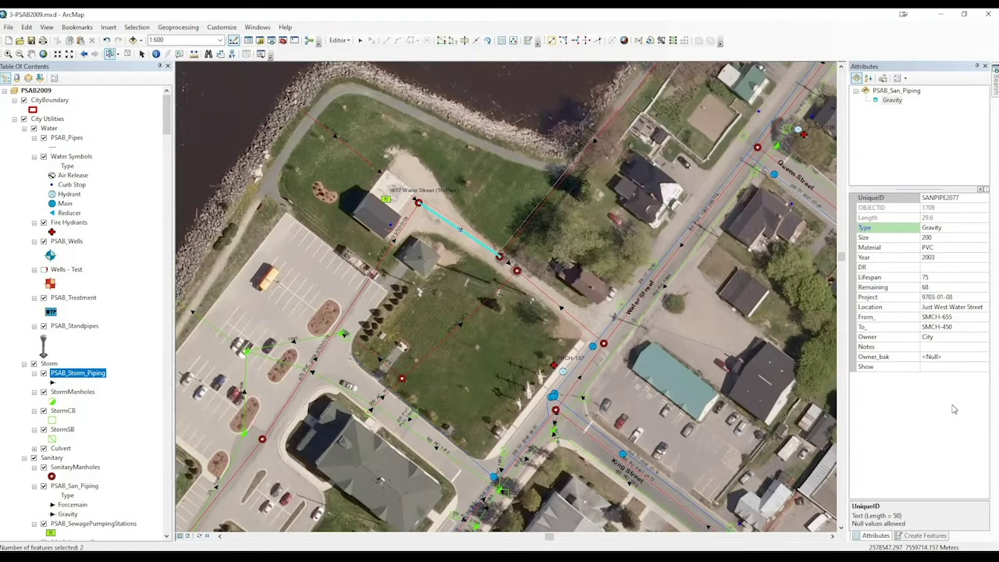
pyautogui.click(530, 294)
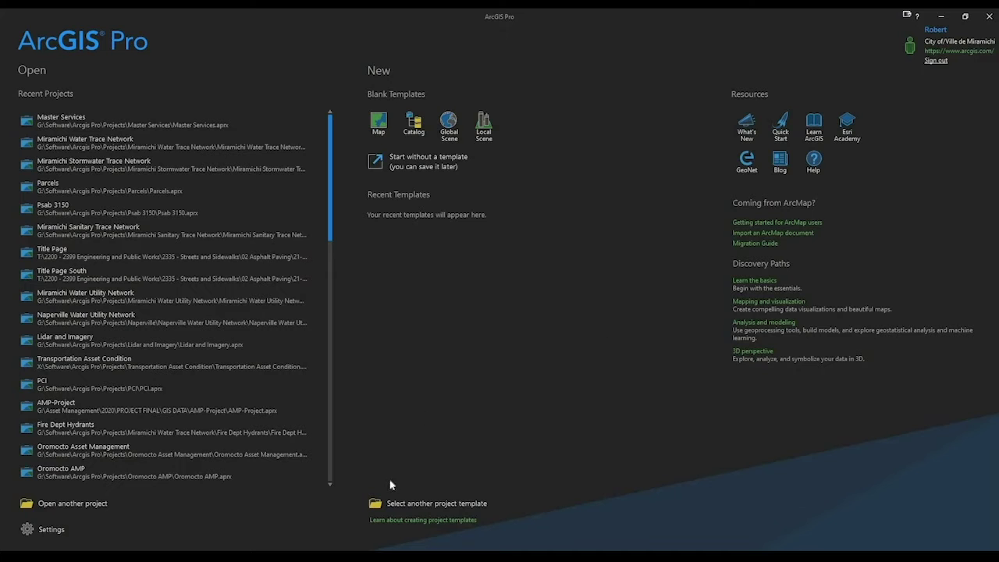
# - Switch to the Master Services project in ArcGIS Pro and view the Convert Geometric Network To Trace Network tool's parameters, returning to the toolboxes
pyautogui.moveTo(412, 524)
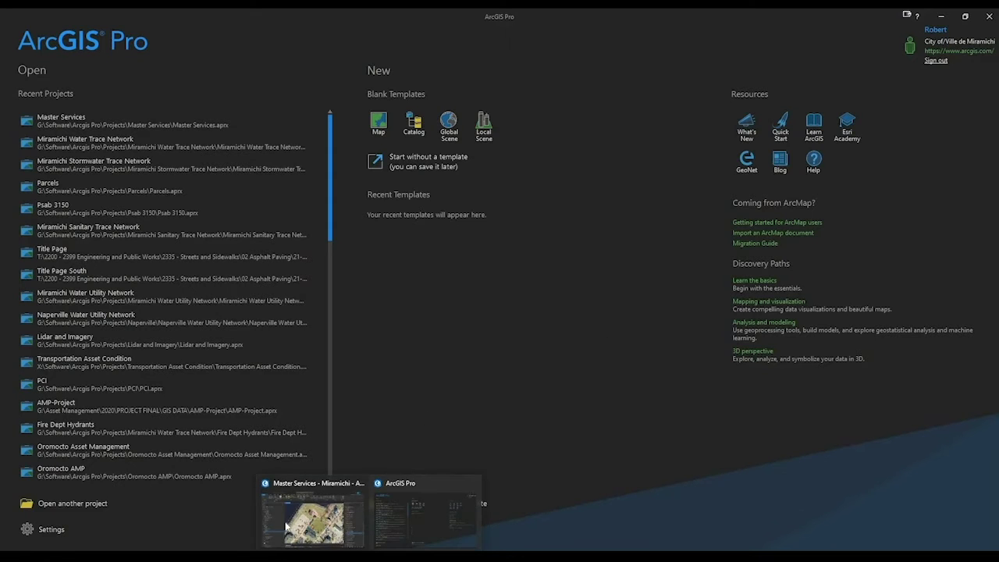
pyautogui.click(311, 511)
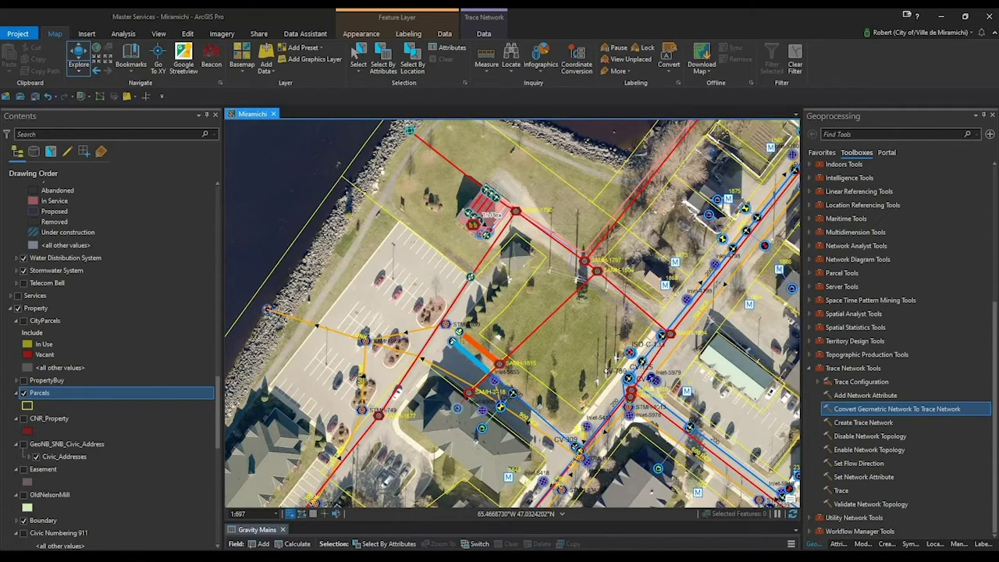
pyautogui.doubleClick(875, 411)
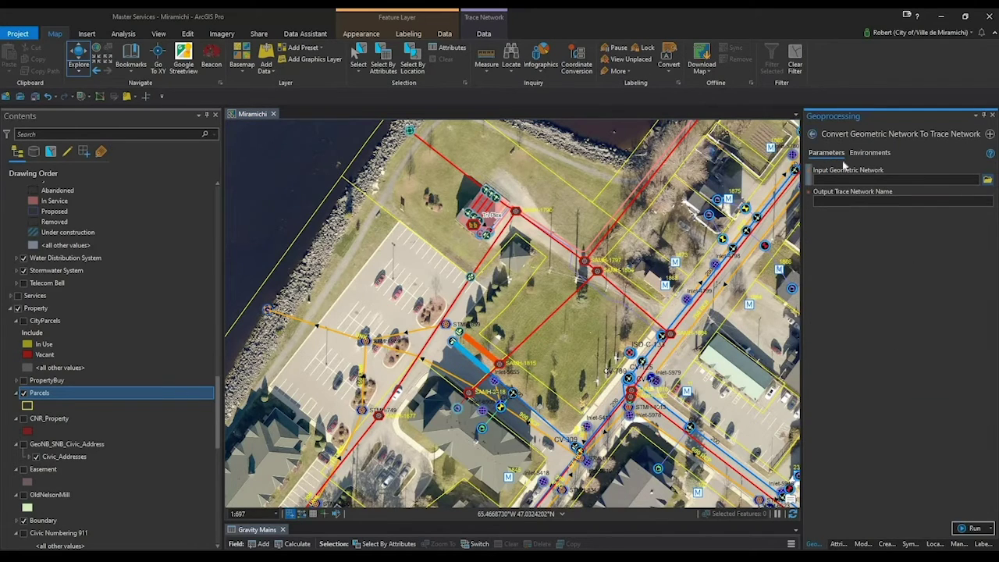
pyautogui.click(812, 134)
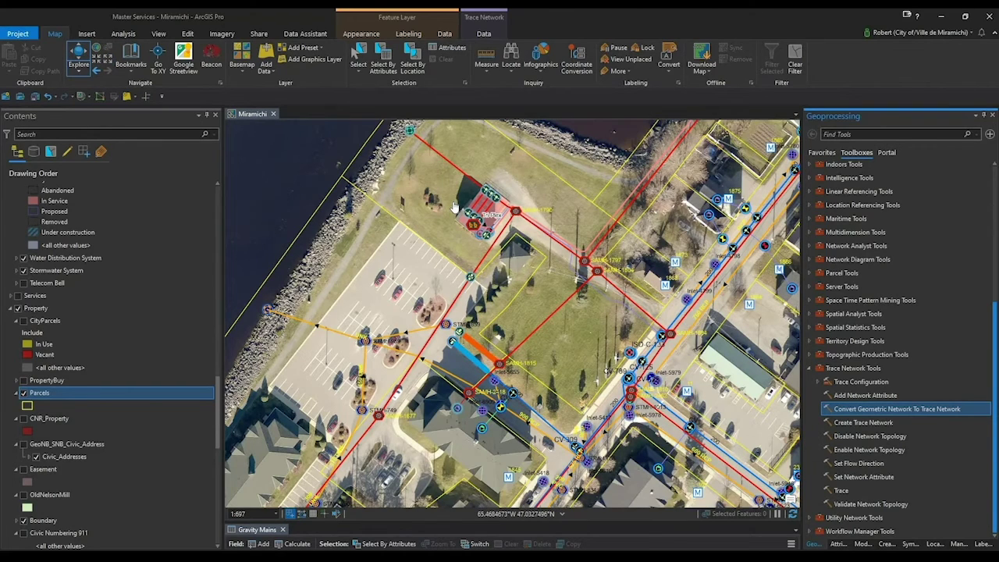
# - Review the attributes and attached pump curve of the lowest 100HP Cornell pump inside the Tri-Plex station
pyautogui.scroll(4, 454, 206)
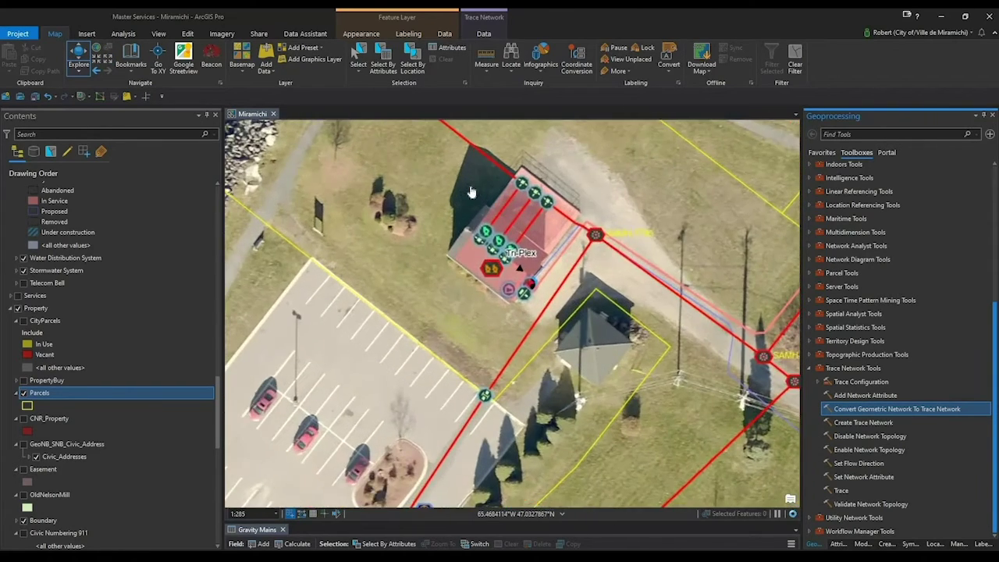
pyautogui.scroll(2, 471, 193)
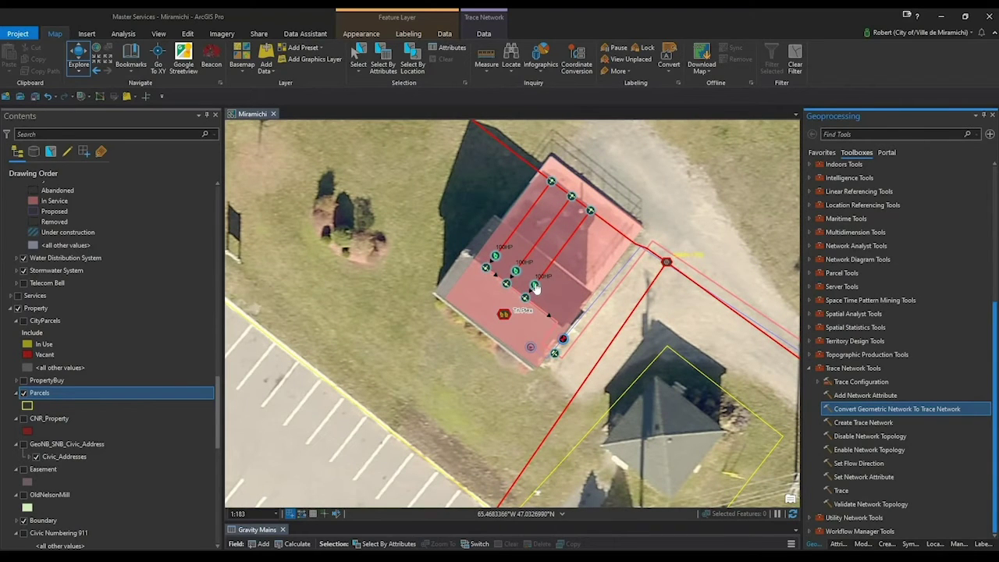
pyautogui.click(536, 287)
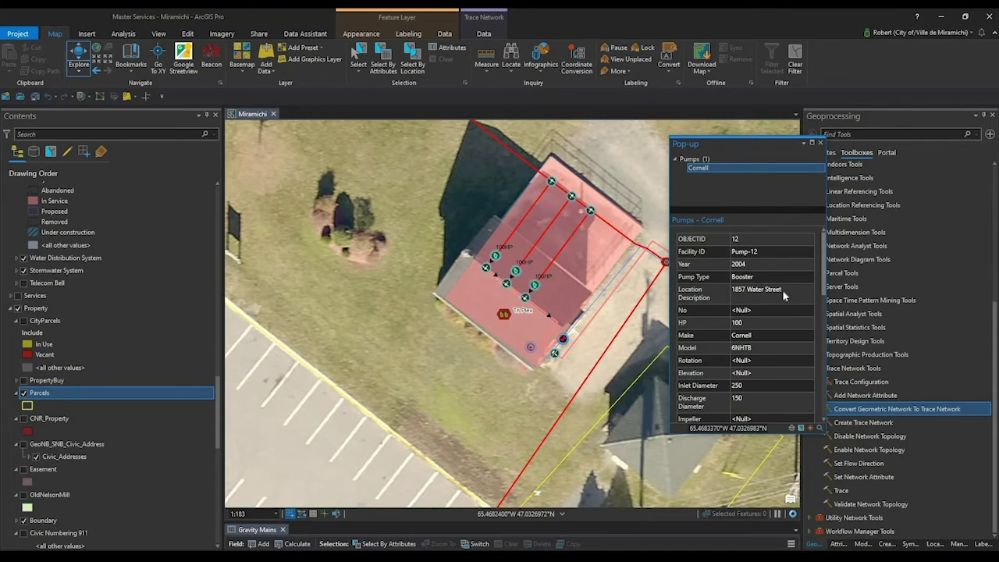
pyautogui.scroll(-3, 784, 295)
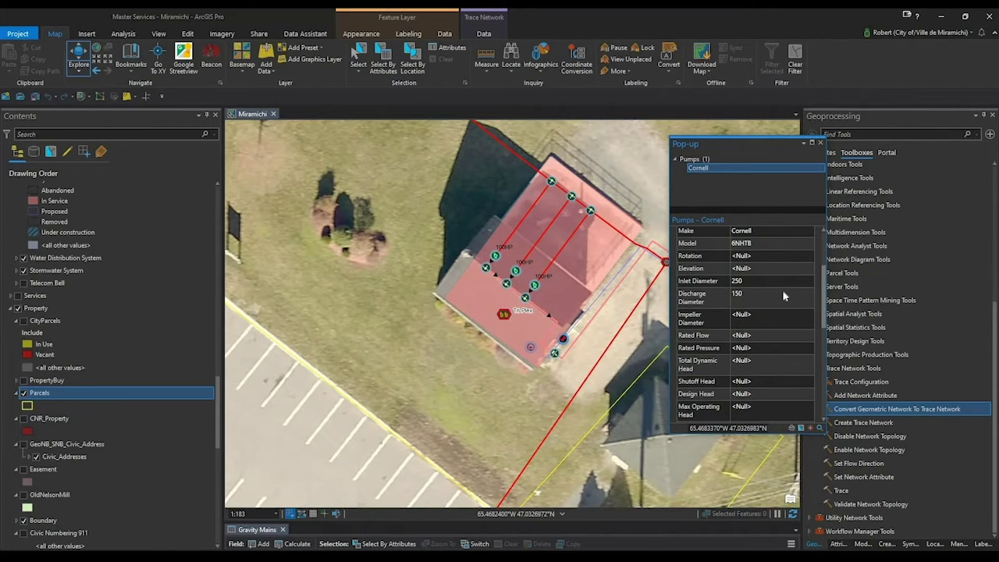
pyautogui.scroll(-10, 784, 295)
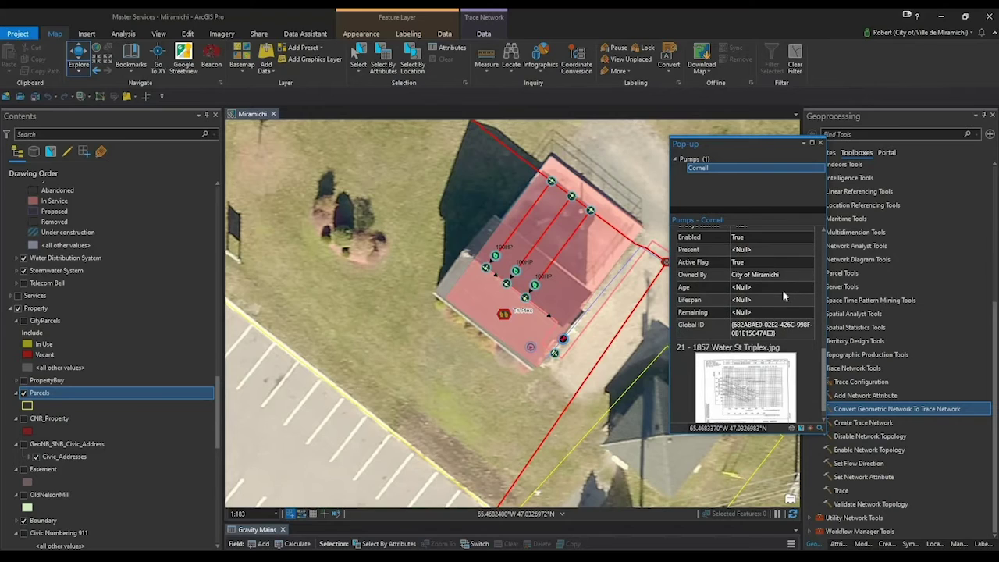
pyautogui.scroll(-1, 784, 295)
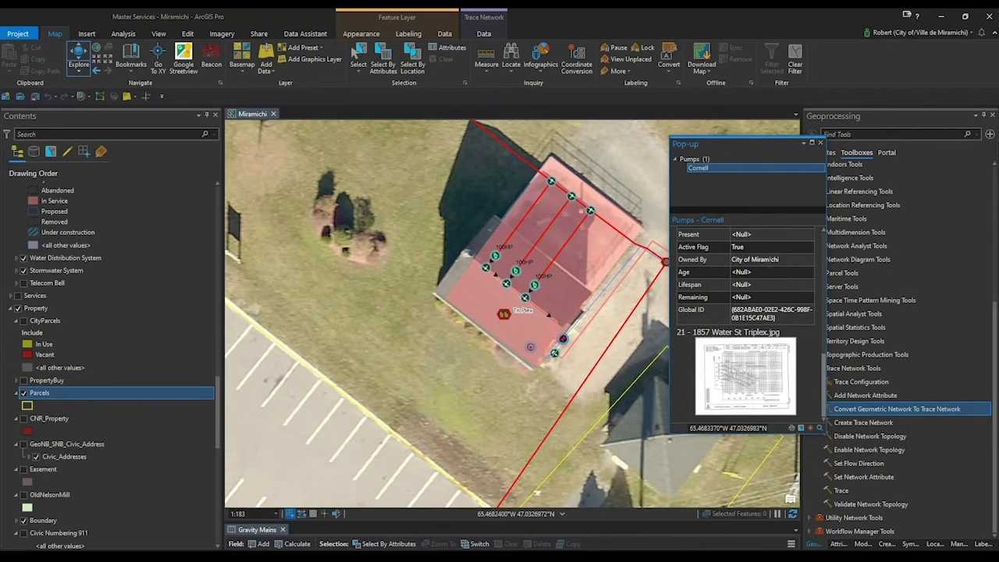
pyautogui.scroll(10, 746, 324)
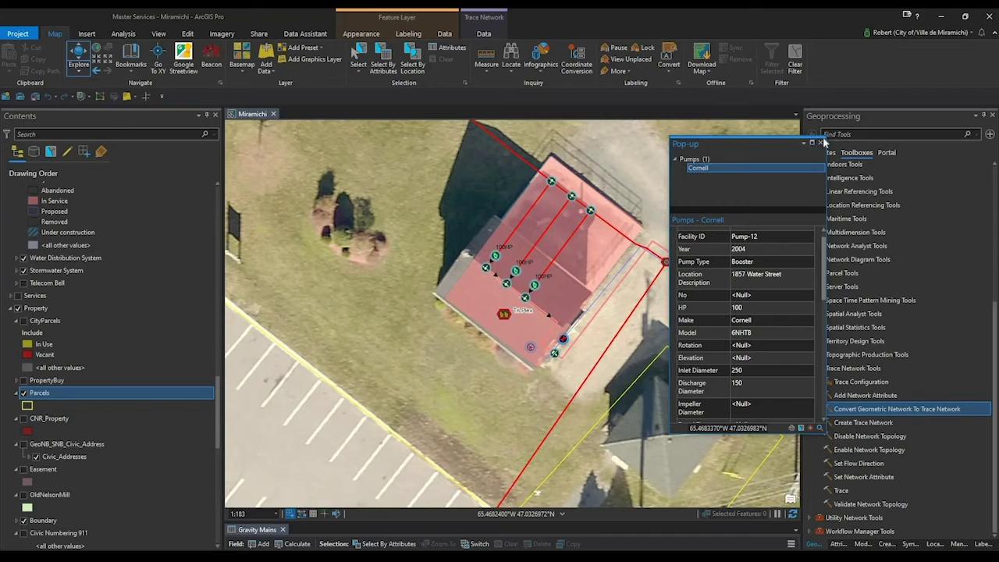
pyautogui.click(819, 144)
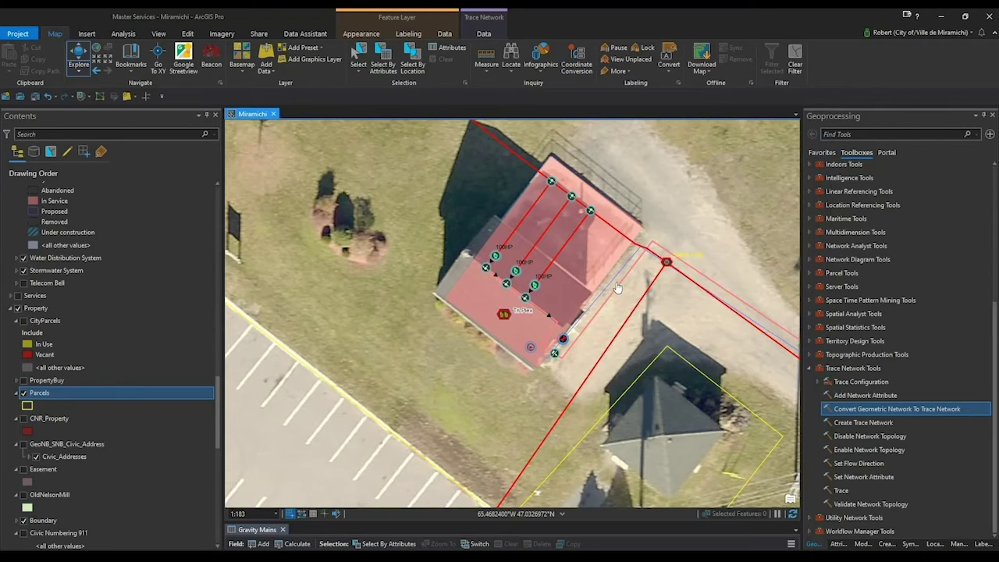
# - Review the Tri-Plex network structure's attributes and attached building photo
pyautogui.click(505, 317)
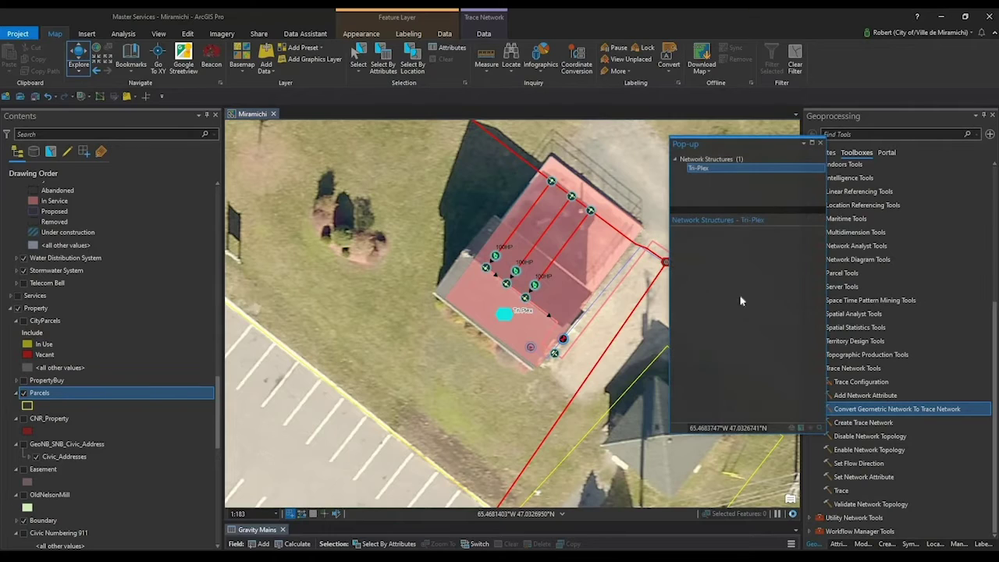
pyautogui.scroll(-5, 747, 302)
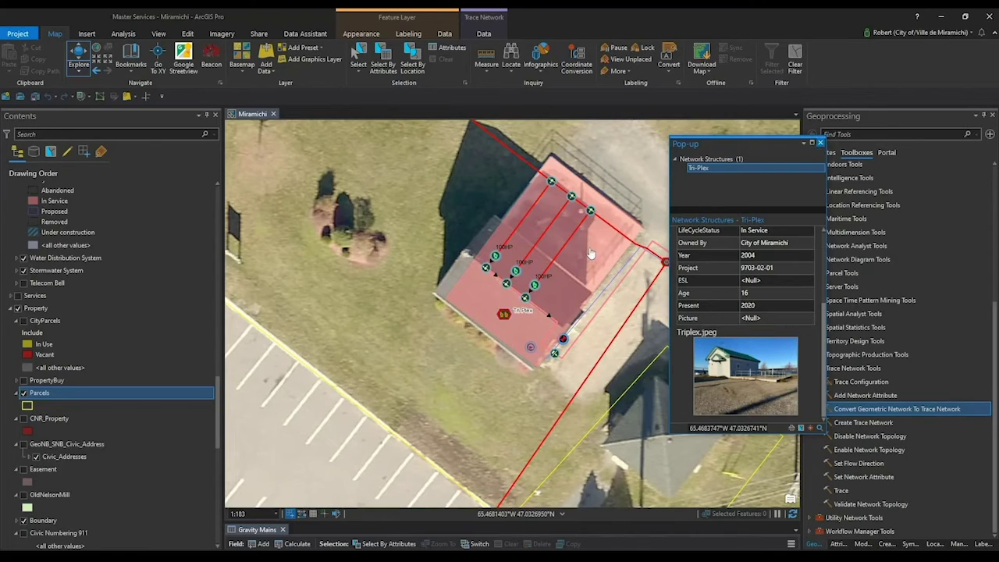
pyautogui.click(821, 144)
# - Find the curb stop valve CS-14939 in the residential area east of Tri-Plex and review its attributes and attached property photo
pyautogui.scroll(-2, 428, 337)
pyautogui.scroll(-3, 429, 338)
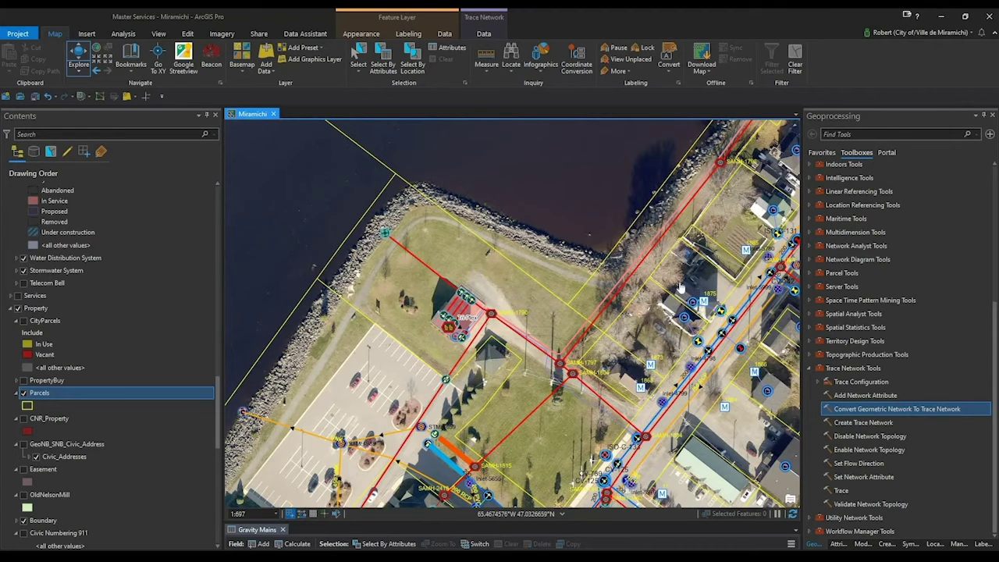
pyautogui.moveTo(562, 374); pyautogui.dragTo(301, 547)
pyautogui.moveTo(530, 326); pyautogui.dragTo(483, 290)
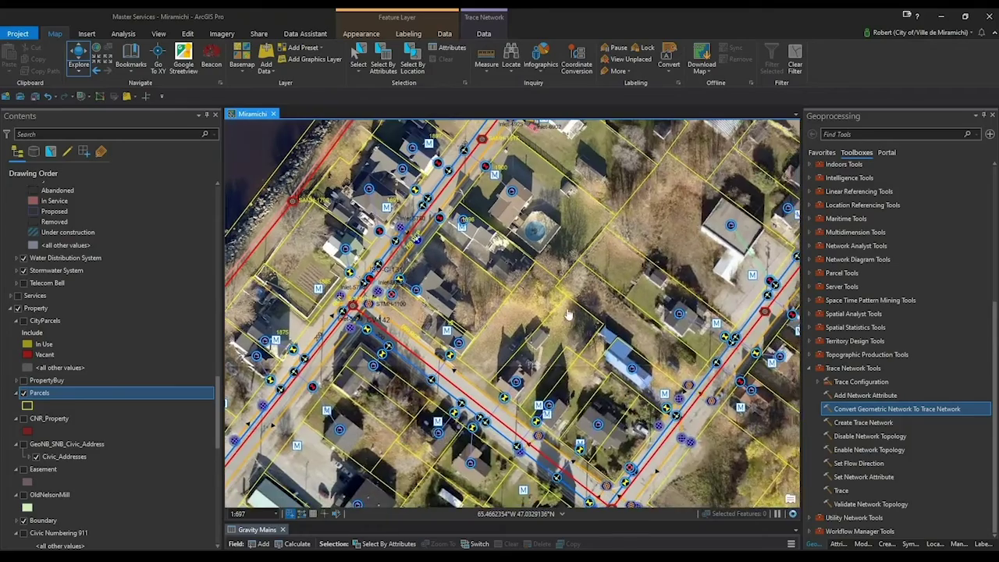
pyautogui.moveTo(656, 321); pyautogui.dragTo(390, 410)
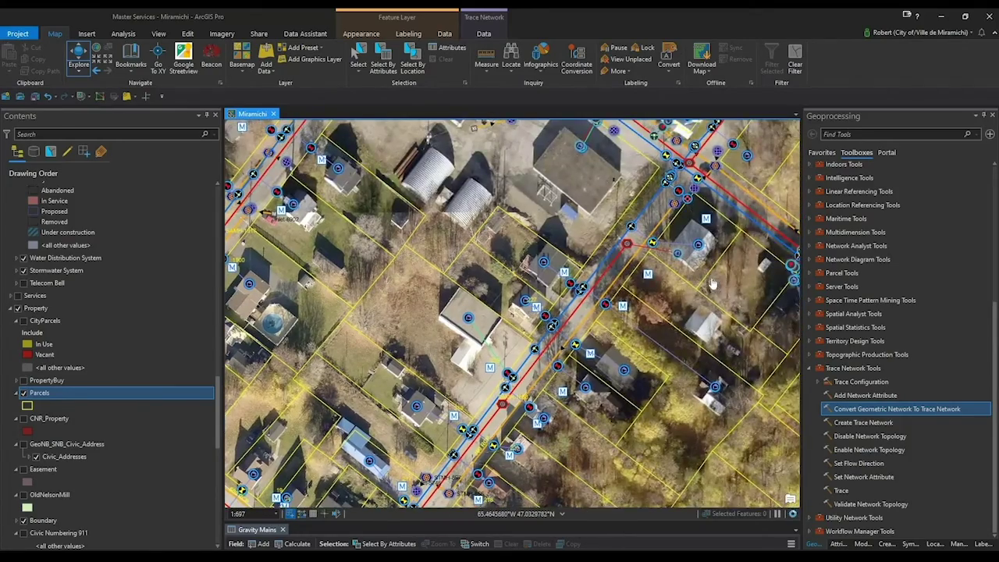
pyautogui.moveTo(712, 282); pyautogui.dragTo(551, 390)
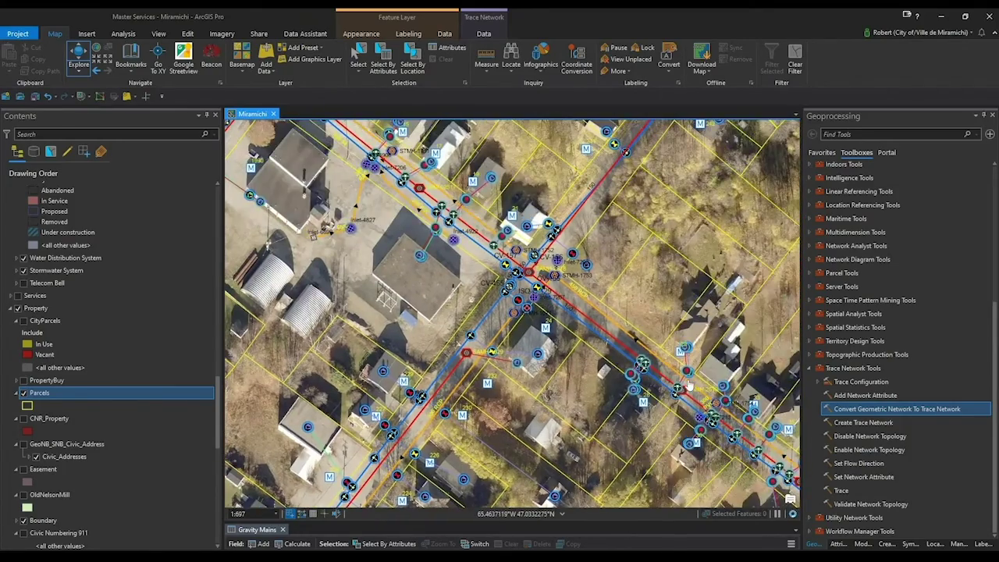
pyautogui.scroll(2, 689, 386)
pyautogui.scroll(4, 689, 386)
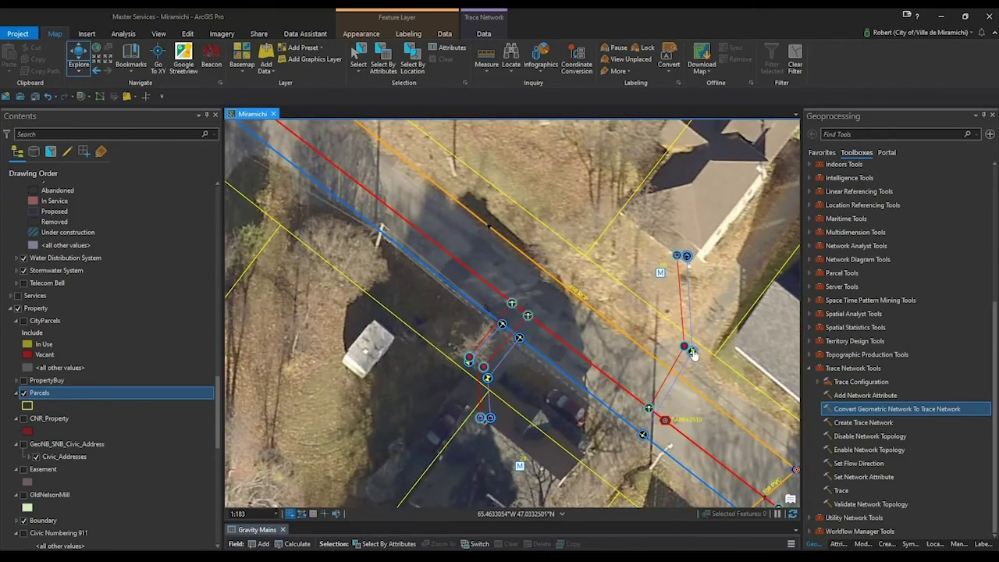
pyautogui.click(692, 354)
pyautogui.scroll(-5, 755, 337)
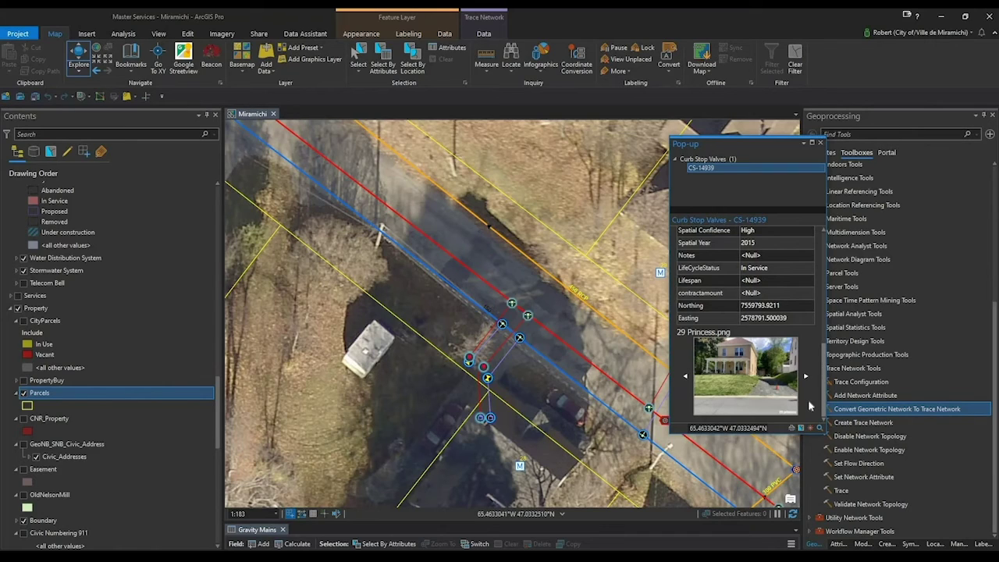
pyautogui.click(819, 145)
# - Return the map to the waterfront area around the Tri-Plex station
pyautogui.scroll(-8, 508, 435)
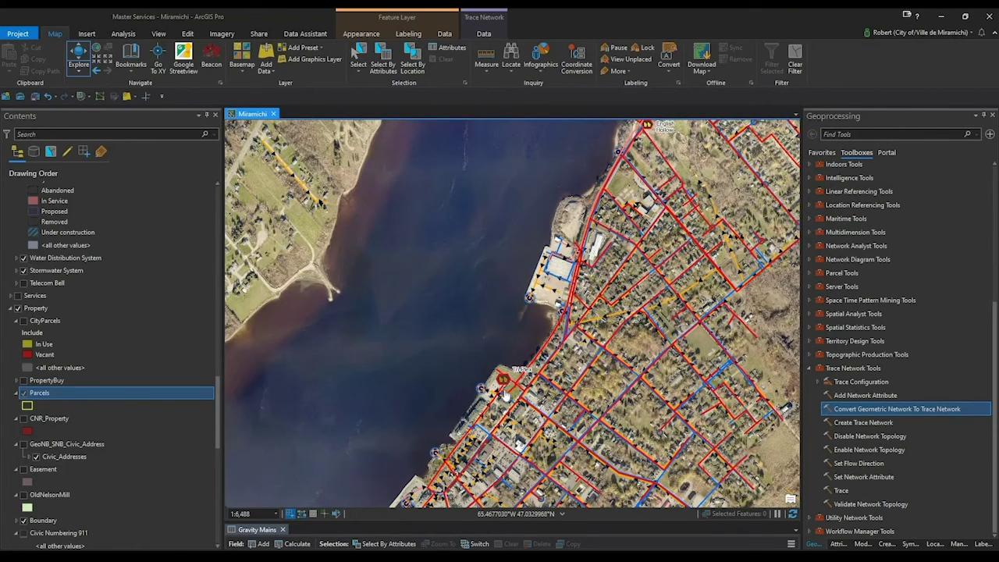
pyautogui.scroll(2, 504, 394)
pyautogui.scroll(3, 504, 395)
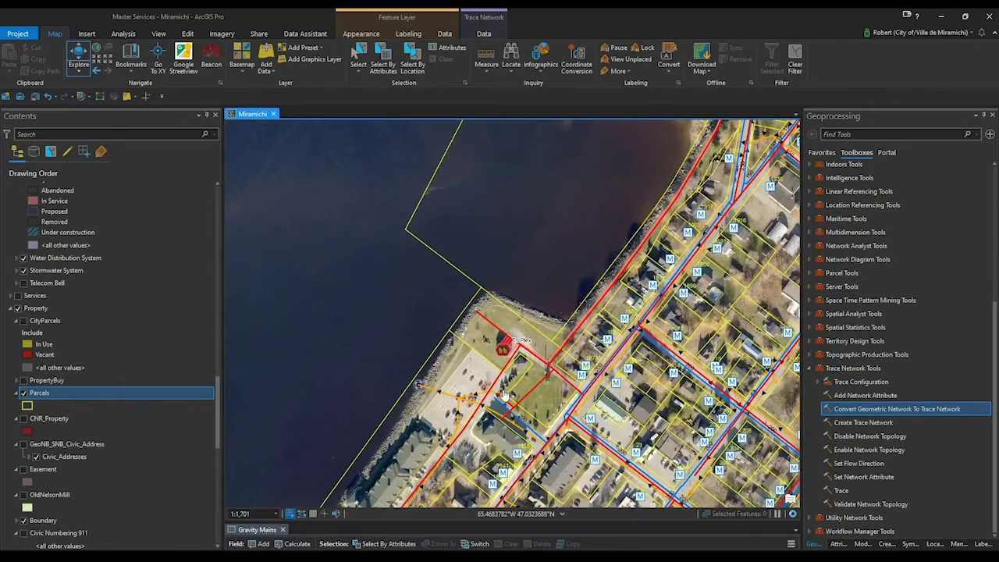